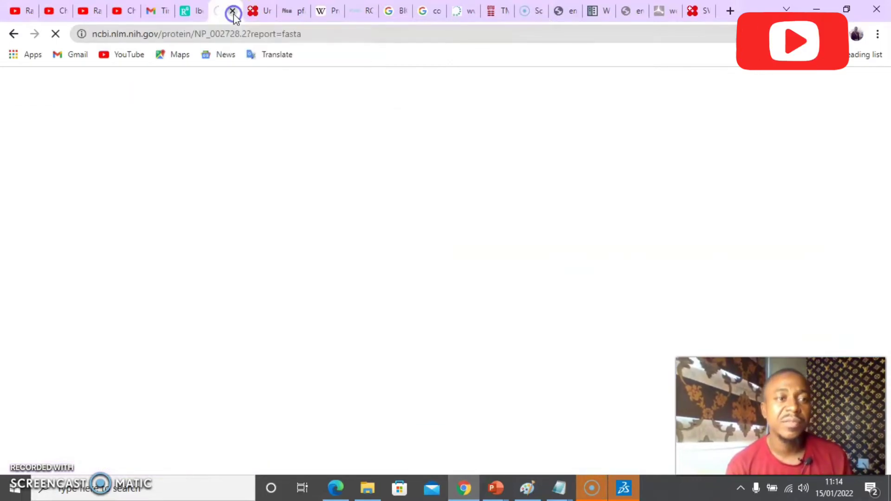
Step: Search Google for 'swissadme' from the address bar and open the SwissADME homepage
left_click(252, 35)
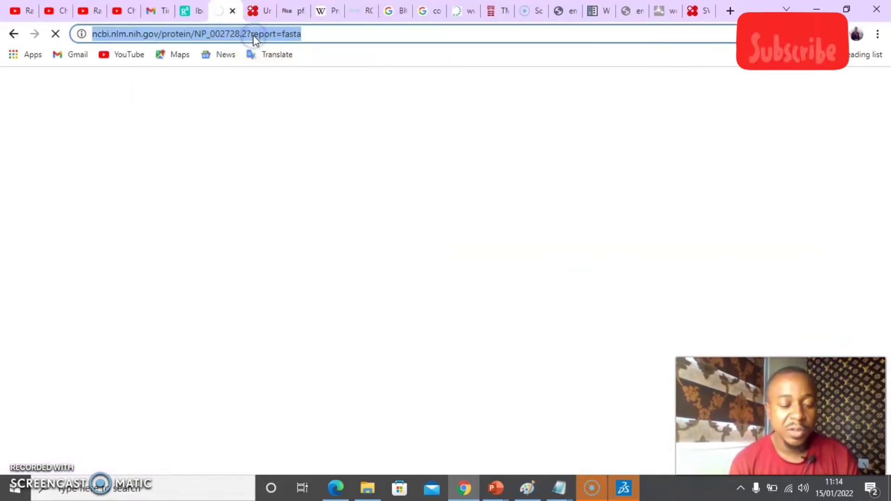
type("swiss")
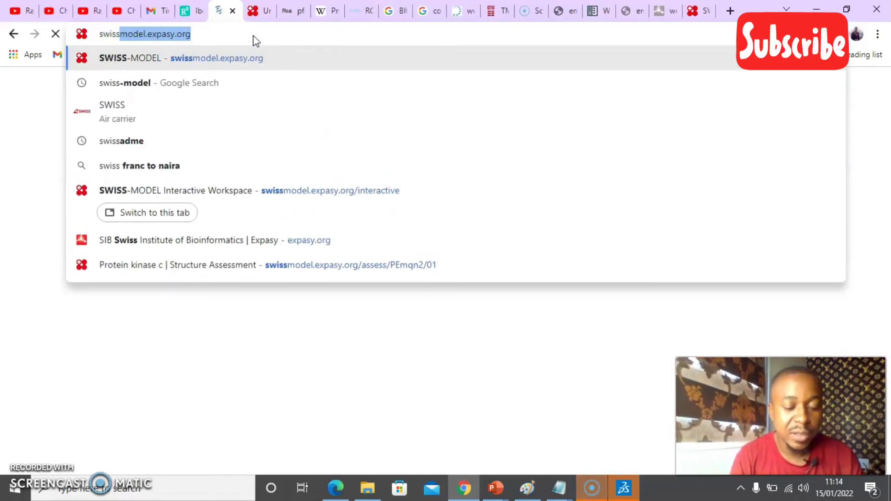
type("adme")
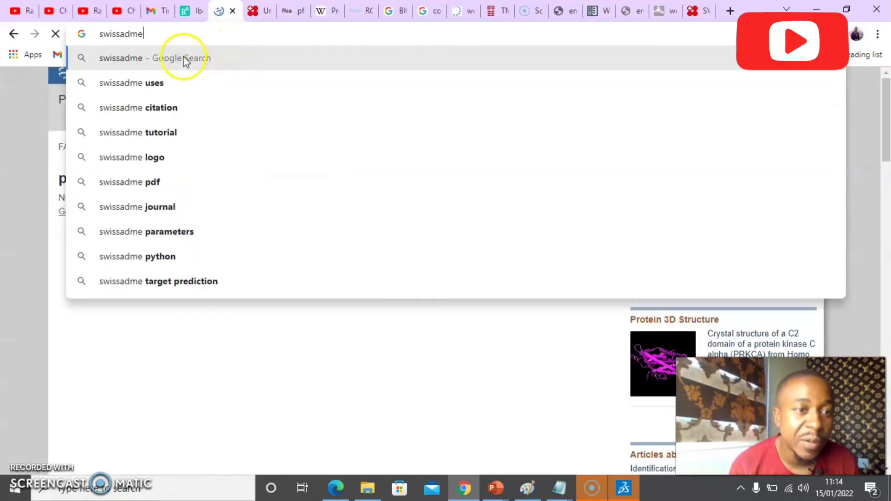
left_click(185, 60)
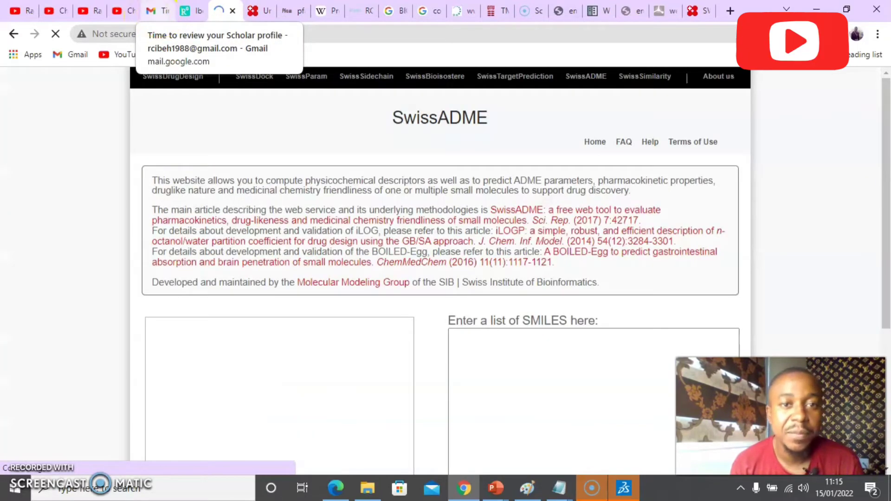
Step: In the TMPRED tab, run a Google search for 'pubchem' and open pubchem.ncbi.nlm.nih.gov
left_click(634, 11)
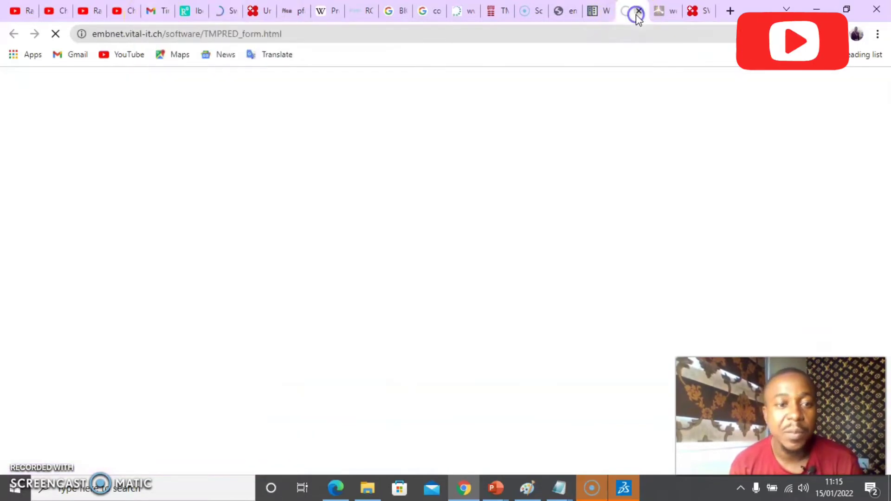
left_click(672, 27)
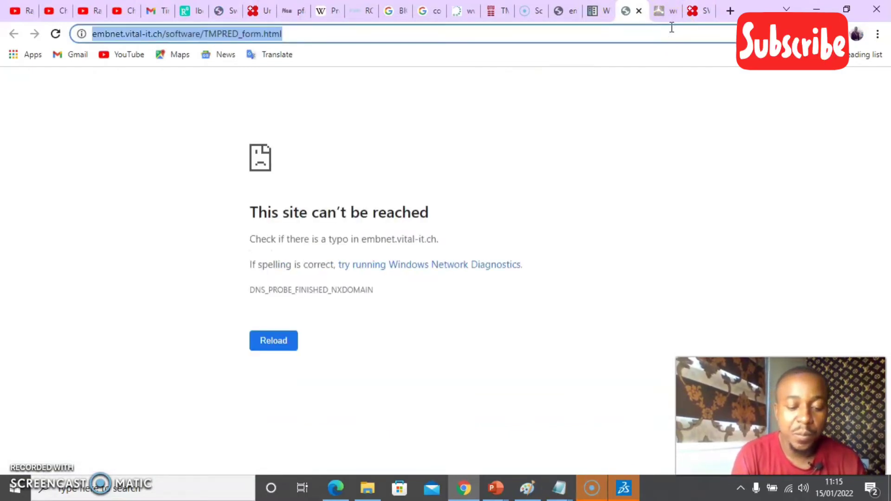
type("pubchem")
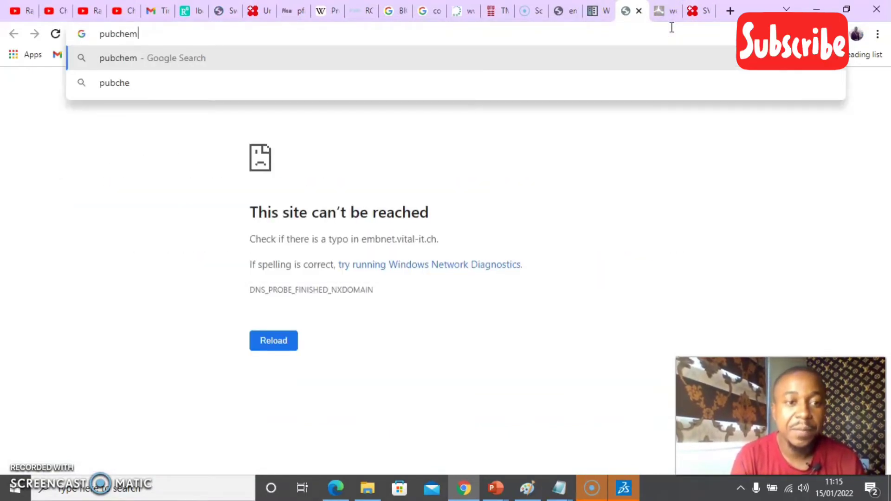
key("Return")
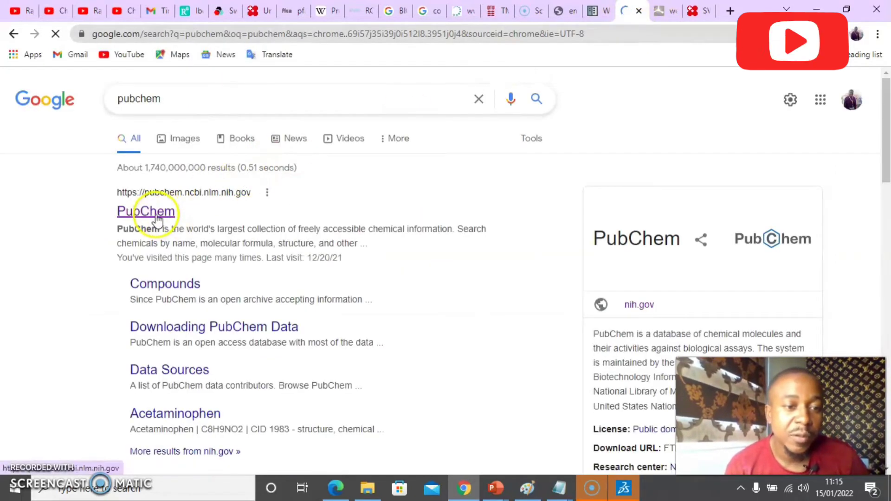
left_click(155, 212)
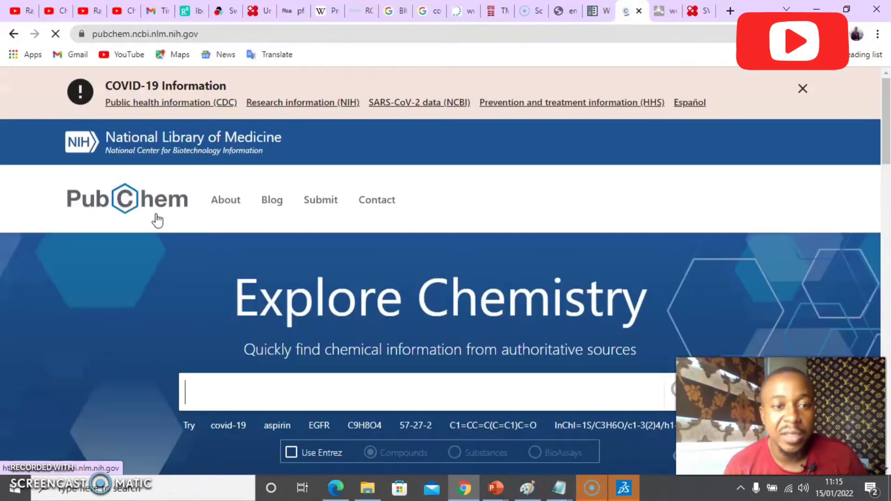
Step: Search PubChem for 'Gallic acid' and open the Gallic Acid best-match page, CID 370
left_click(412, 316)
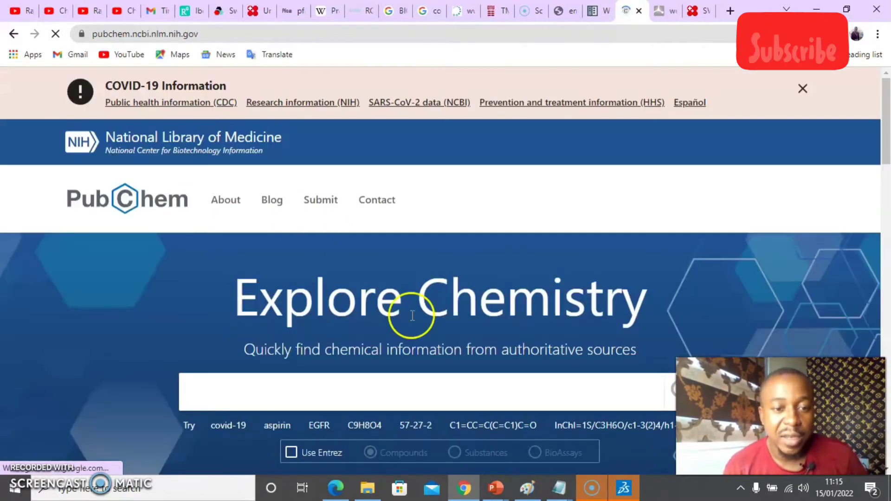
left_click(384, 394)
left_click(377, 394)
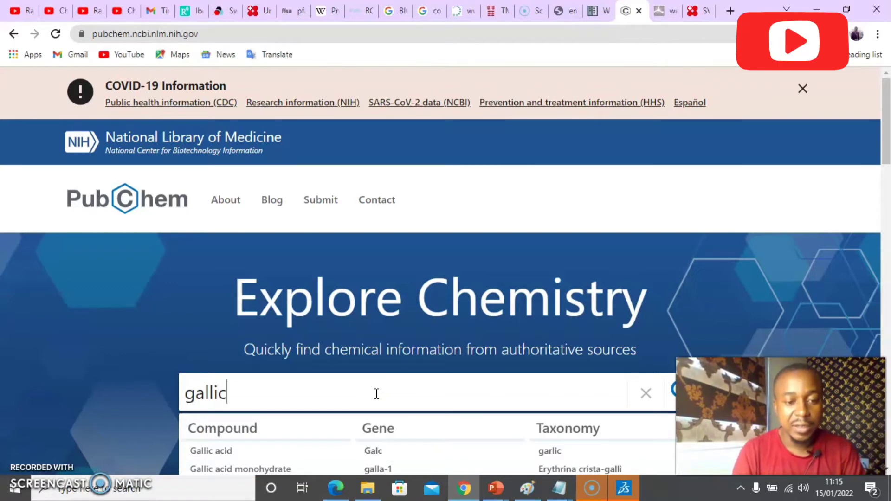
left_click(218, 451)
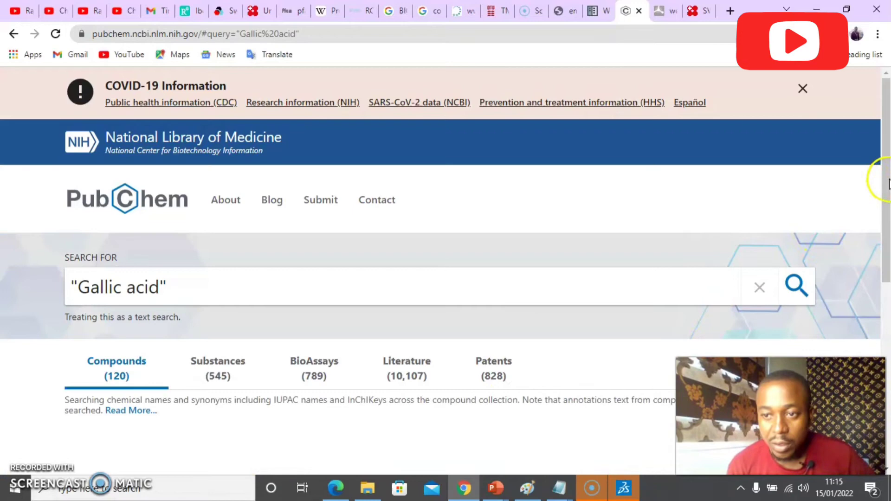
left_click_drag(889, 183, 887, 212)
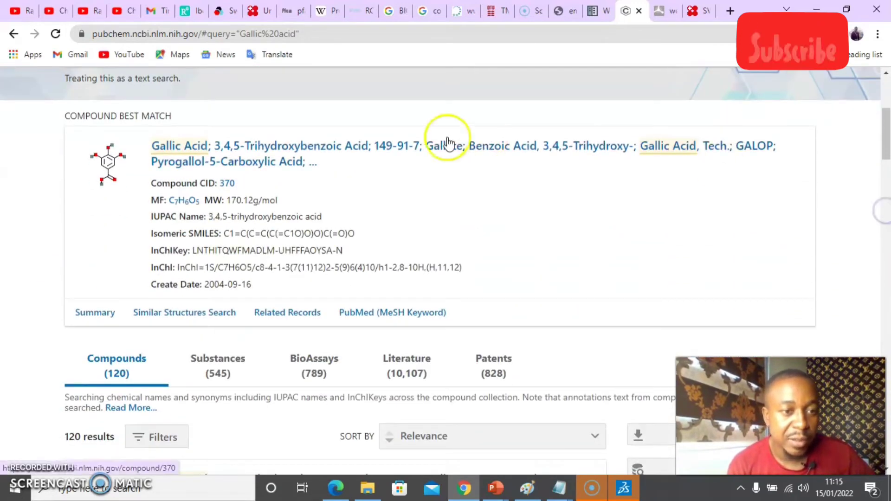
left_click(191, 145)
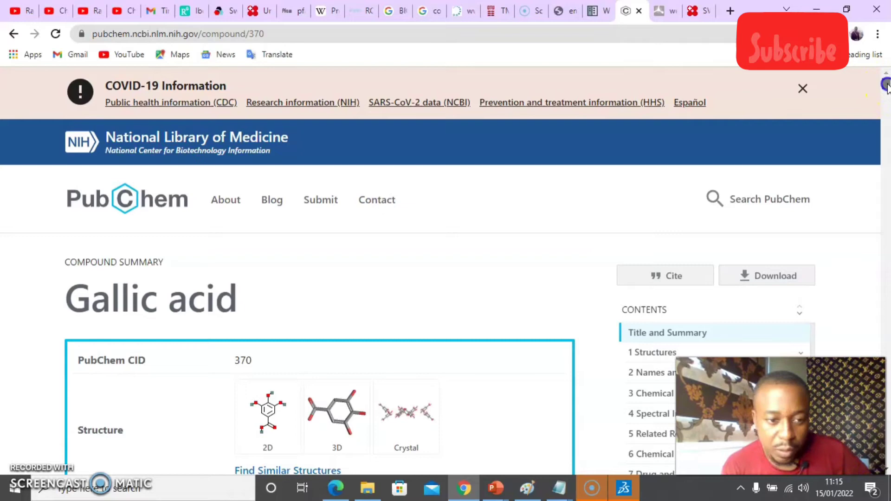
Step: Select and copy gallic acid's canonical SMILES C1=C(C=C(C(=C1O)O)O)C(=O)O
left_click_drag(887, 86, 886, 106)
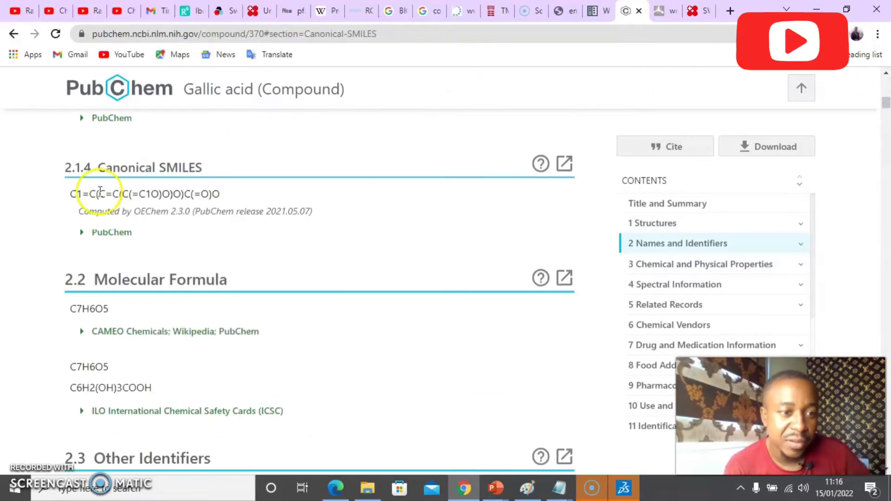
left_click(74, 194)
left_click_drag(100, 192, 102, 192)
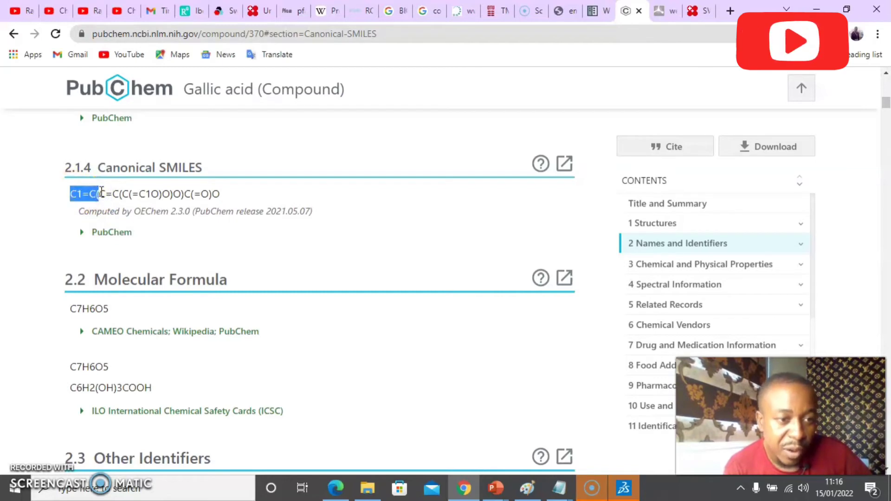
left_click(70, 193)
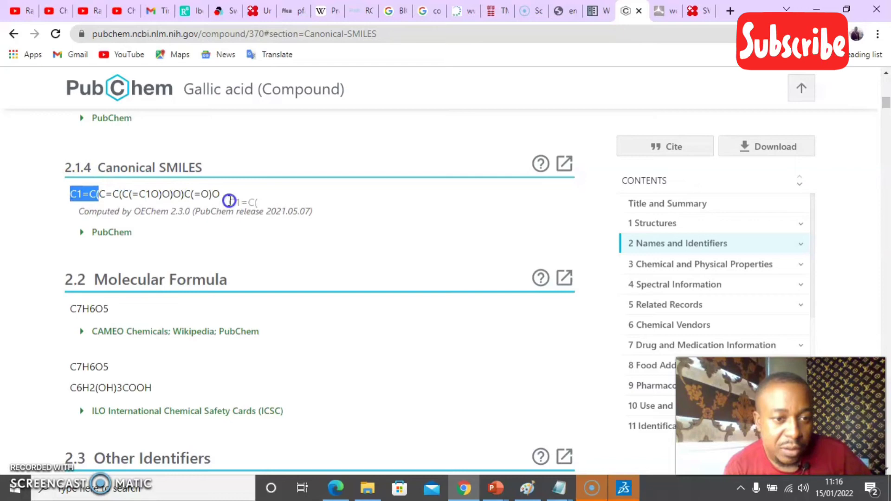
left_click_drag(218, 193, 70, 195)
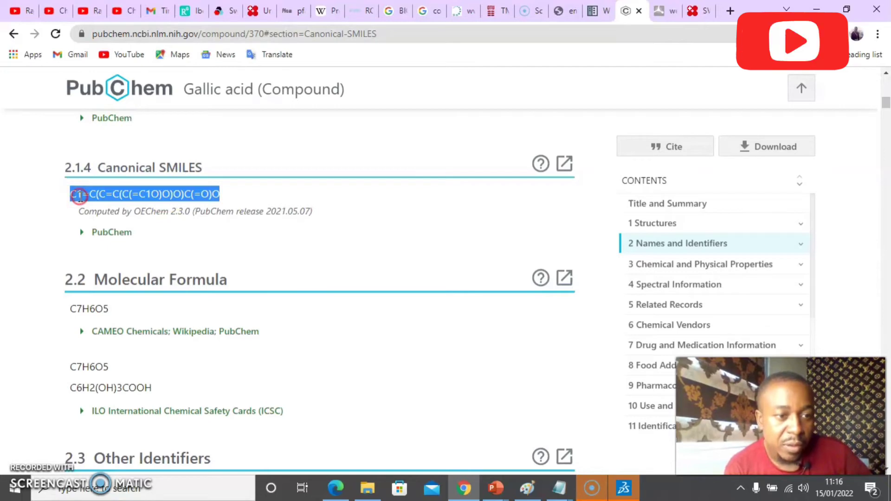
right_click(79, 195)
left_click(98, 208)
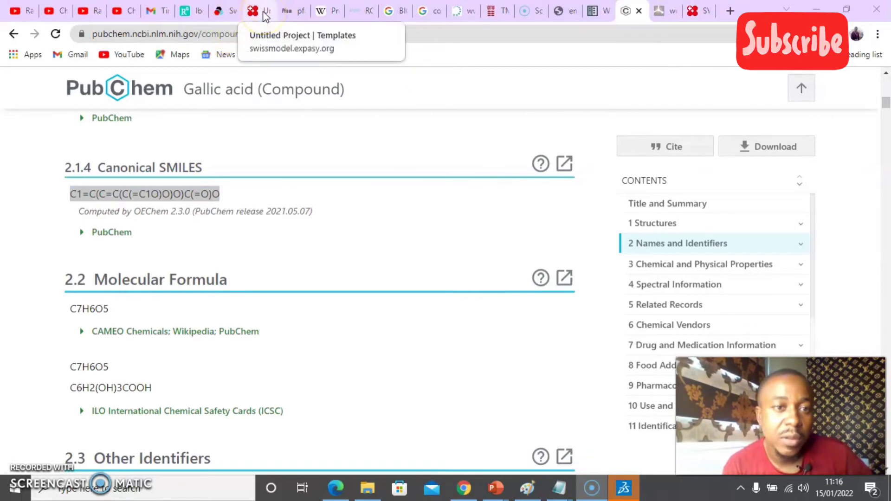
Step: Paste the gallic acid SMILES into SwissADME's SMILES list labelled 'gallic acid', then return to PubChem
left_click(227, 15)
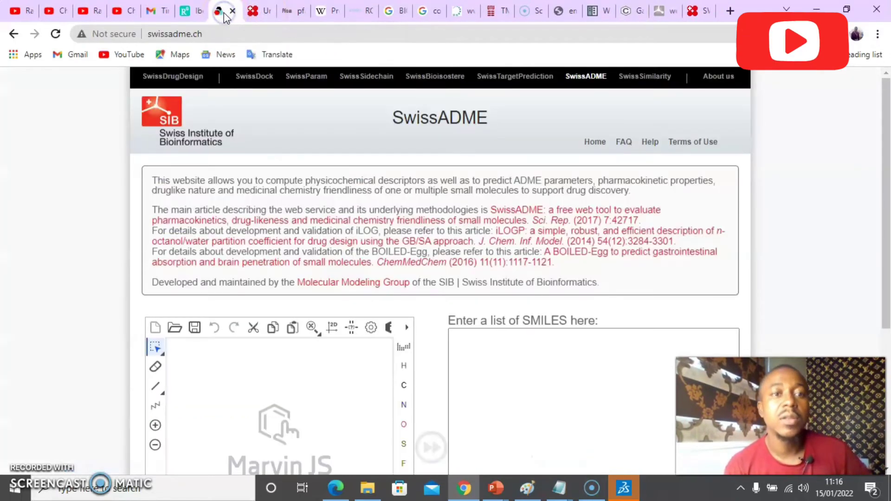
left_click(494, 352)
key("ctrl+v")
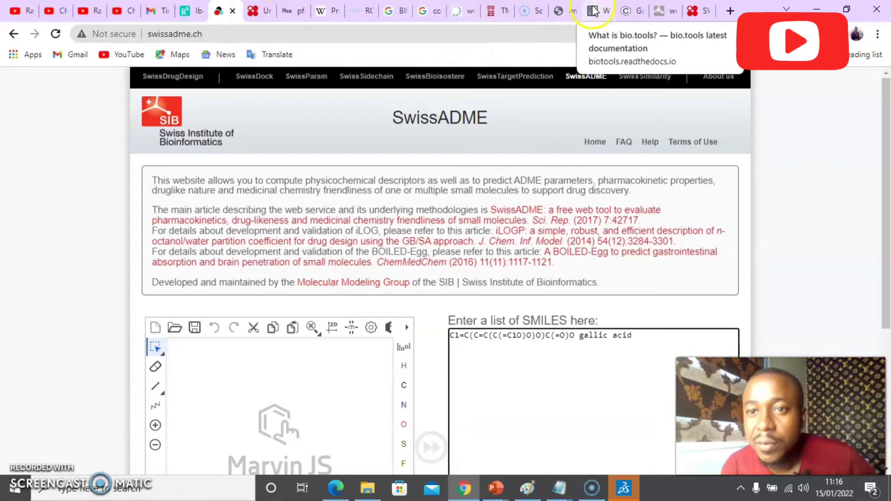
left_click(630, 20)
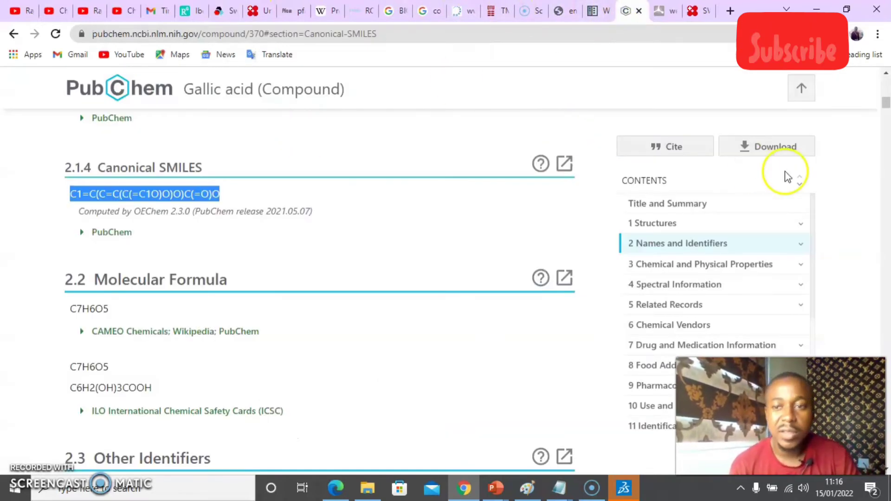
Step: Search PubChem for gentamicin and open the Gentamicin compound page, CID 3467
left_click_drag(885, 103, 885, 79)
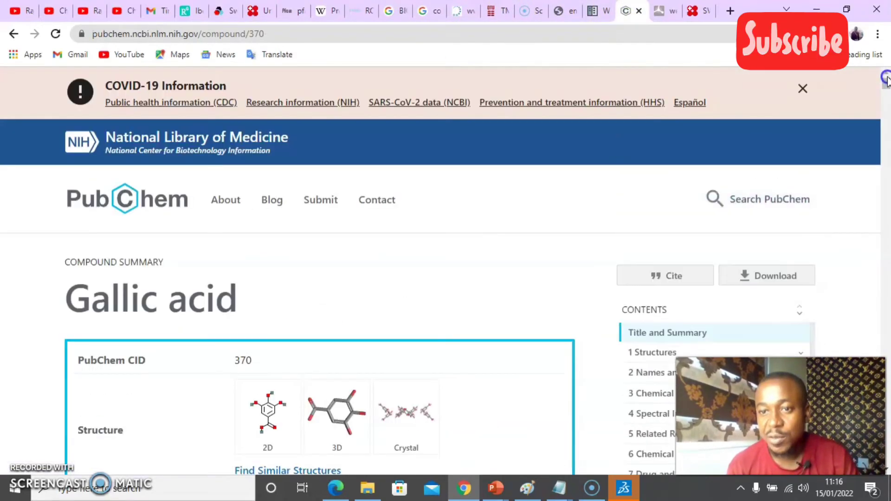
left_click(715, 199)
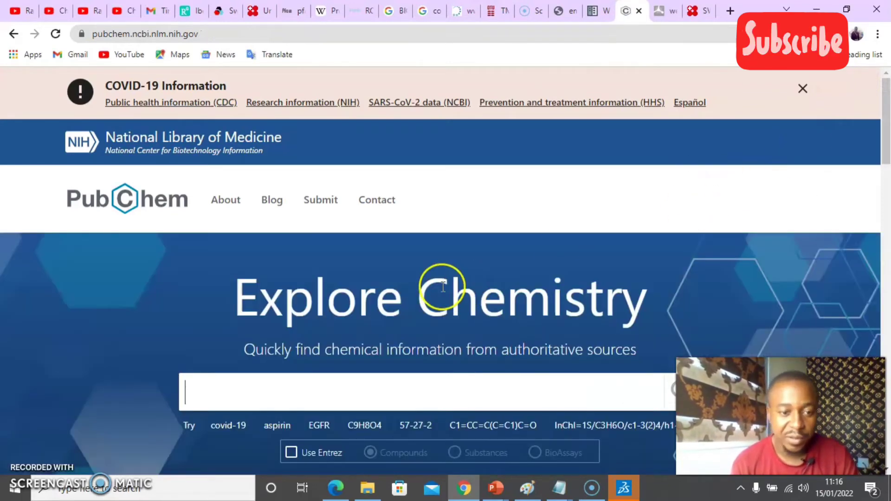
type("genta")
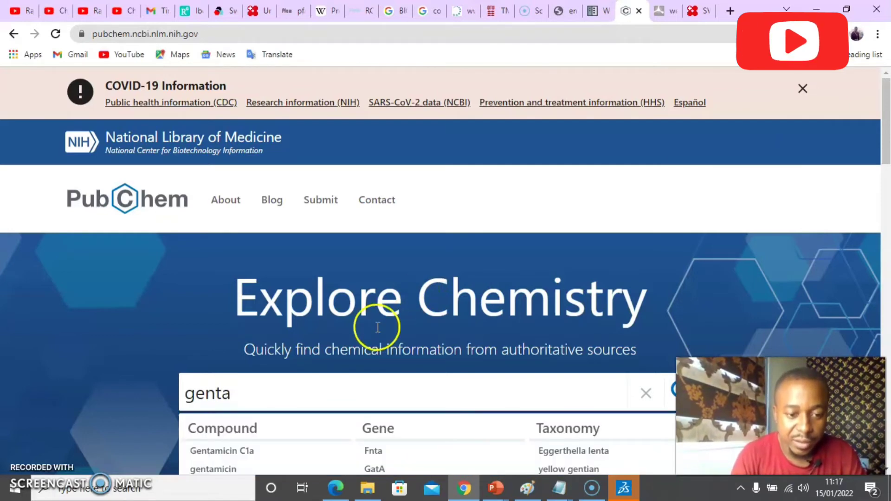
left_click(222, 470)
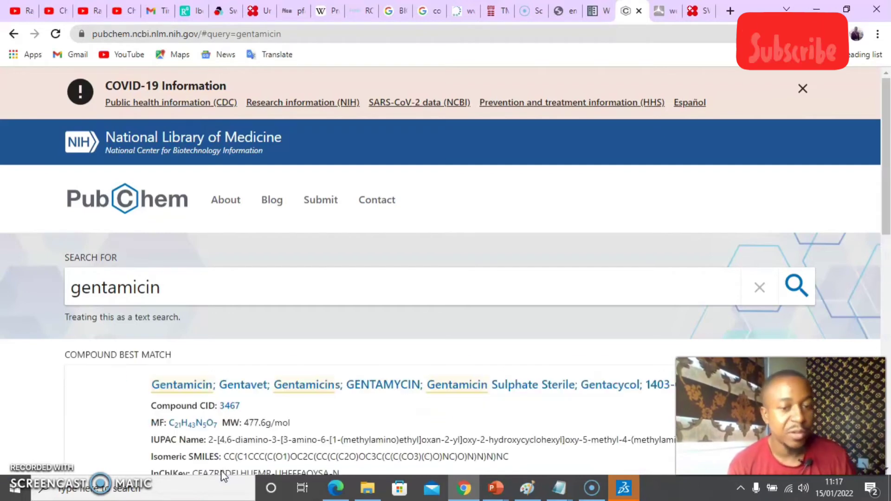
left_click(173, 395)
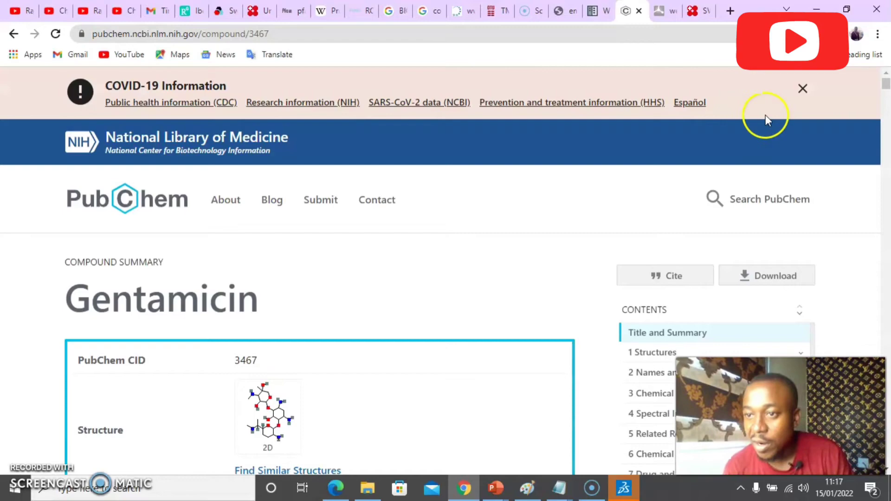
Step: Select and copy gentamicin's canonical SMILES string from the Canonical SMILES section
scroll(888, 85, "down", 8)
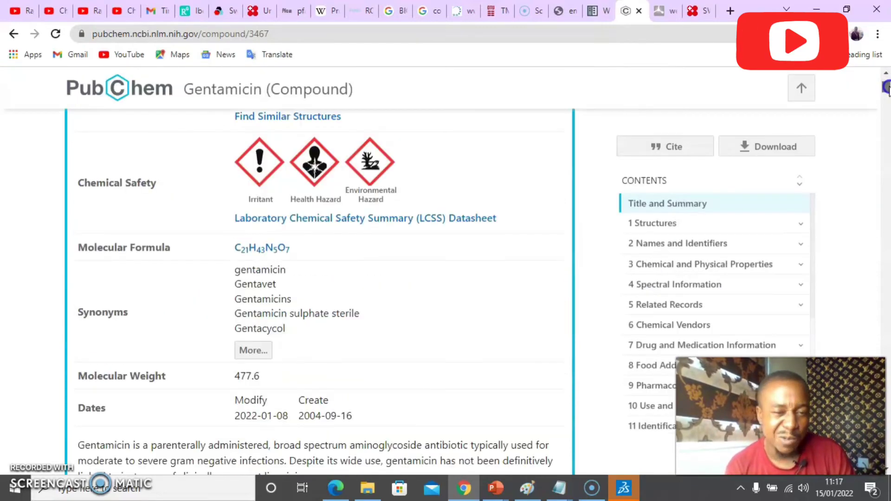
scroll(888, 89, "down", 15)
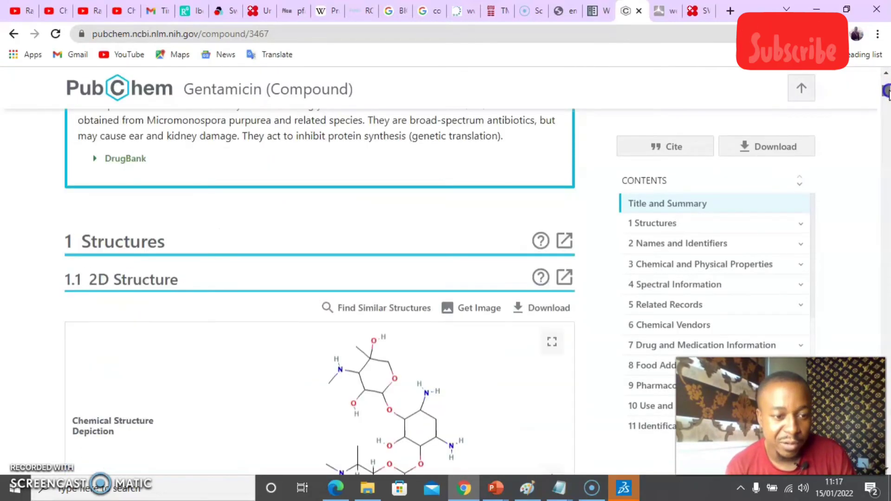
scroll(888, 95, "down", 6)
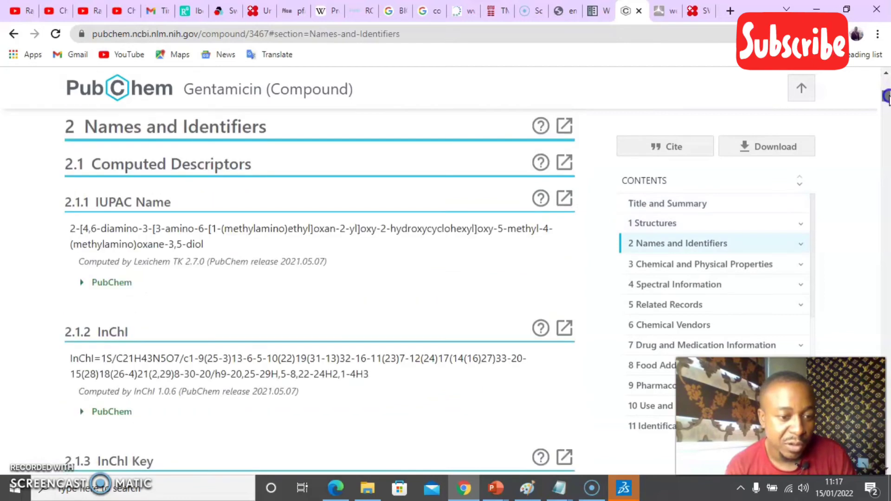
scroll(887, 99, "down", 1)
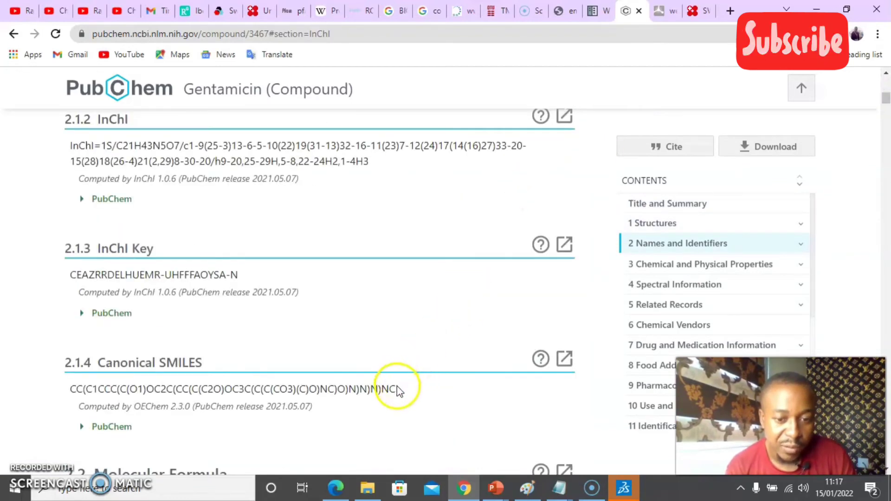
left_click_drag(396, 392, 66, 394)
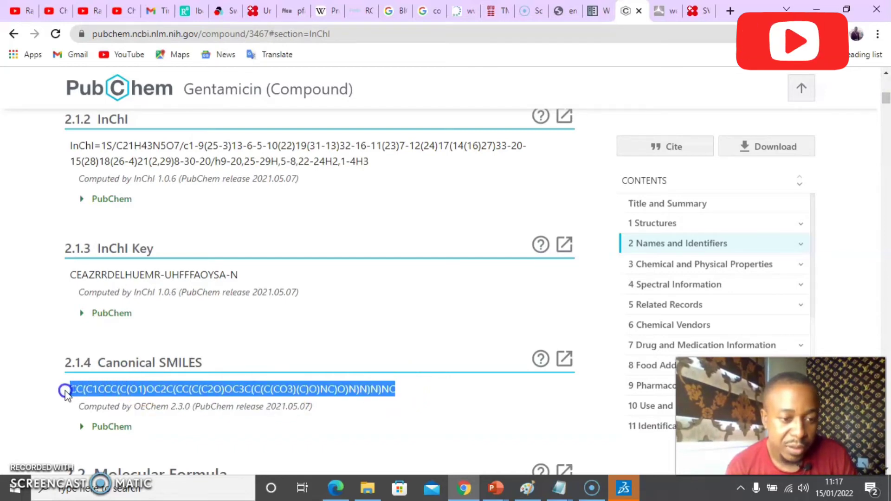
right_click(76, 390)
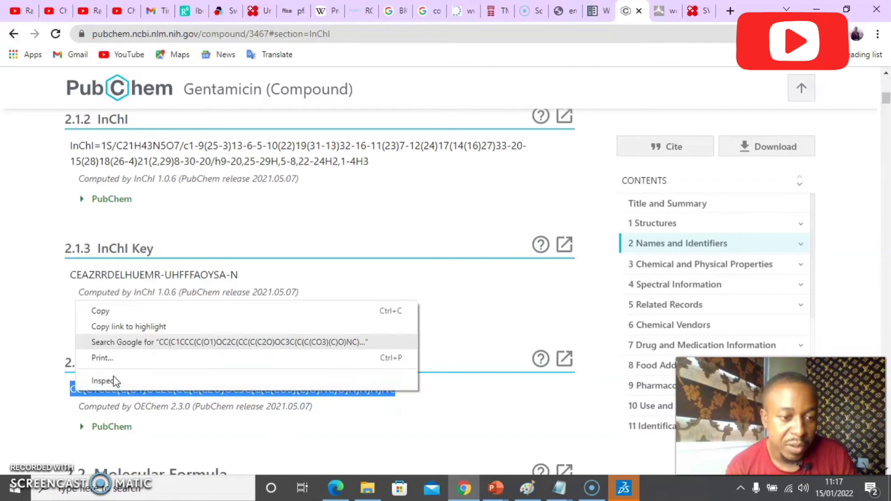
left_click(125, 312)
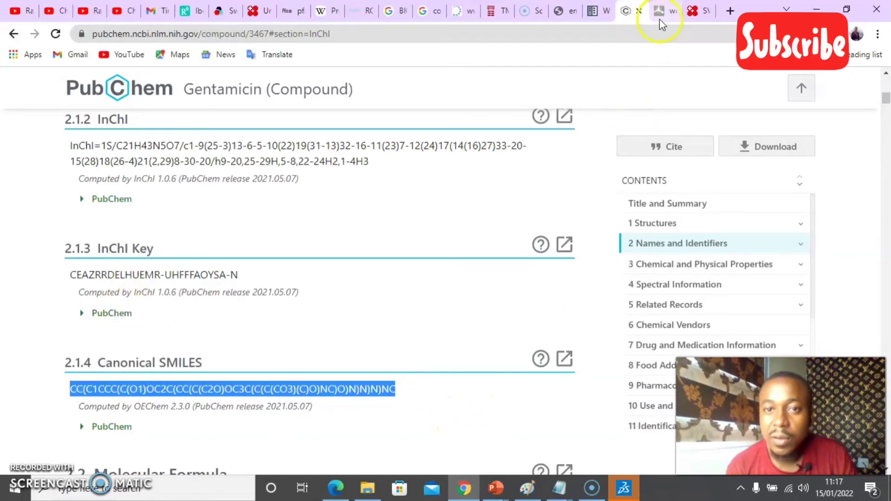
Step: Paste gentamicin's SMILES on a new line below gallic acid, labelled 'gentamicin'
left_click(218, 11)
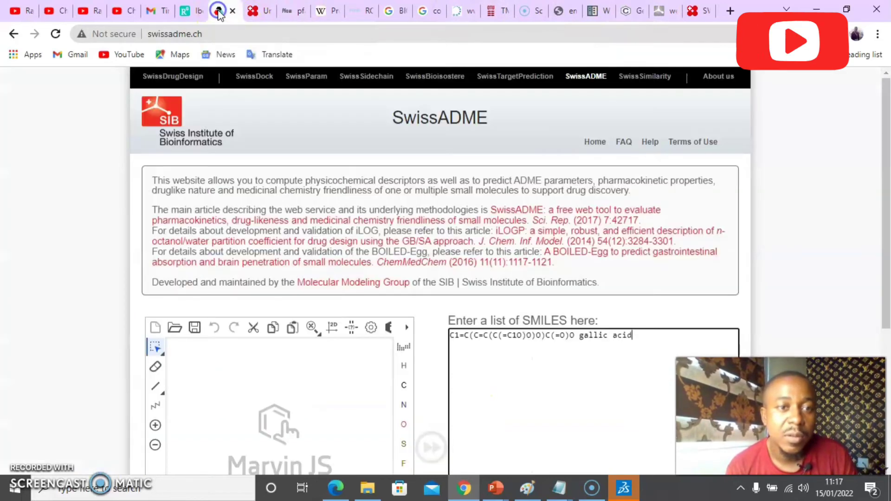
left_click(590, 394)
key("Return")
key("ctrl+v")
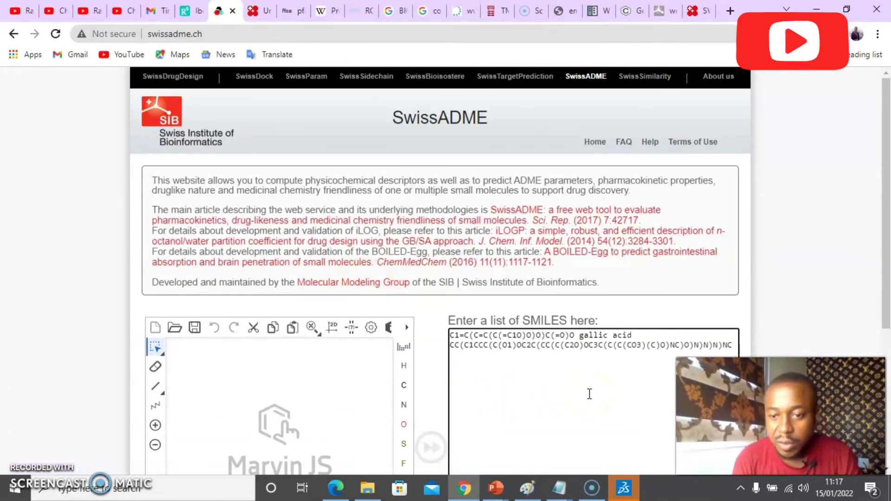
type("ge")
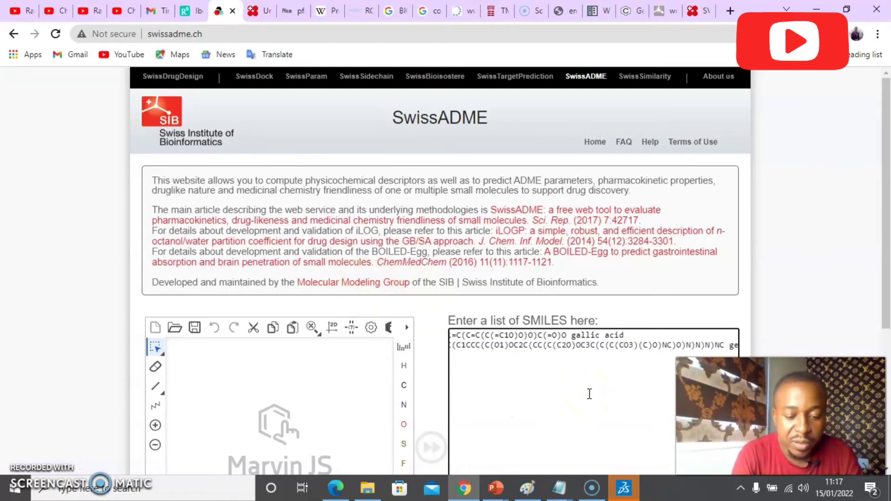
type("ntamicin")
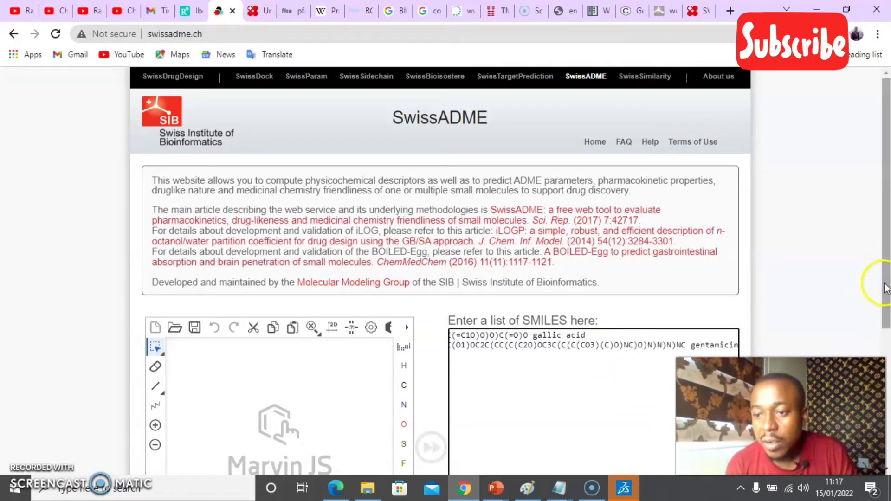
left_click_drag(881, 280, 881, 382)
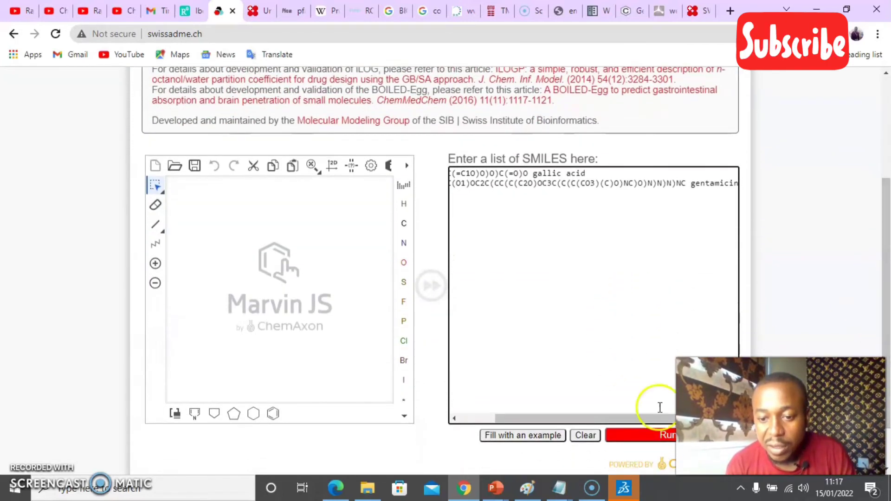
Step: Run the prediction and review gallic acid's results: MW 170.12 g/mol, high GI absorption, 0 Lipinski violations
left_click(634, 431)
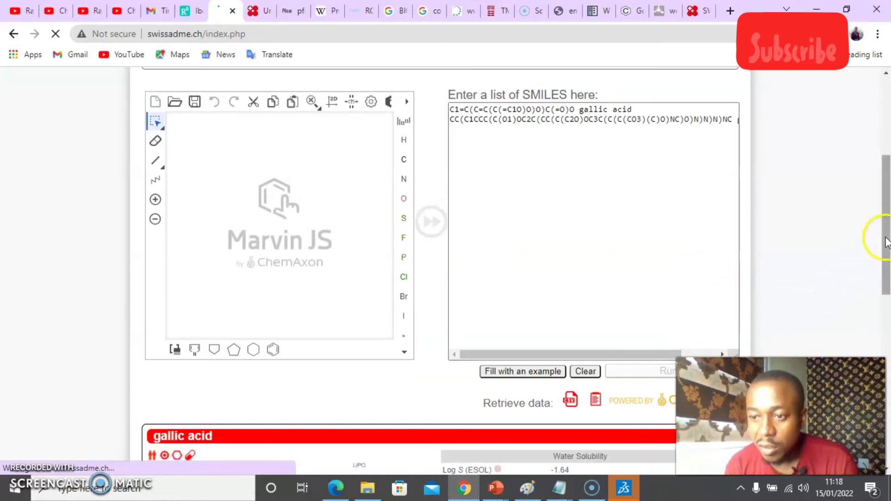
left_click_drag(883, 237, 886, 289)
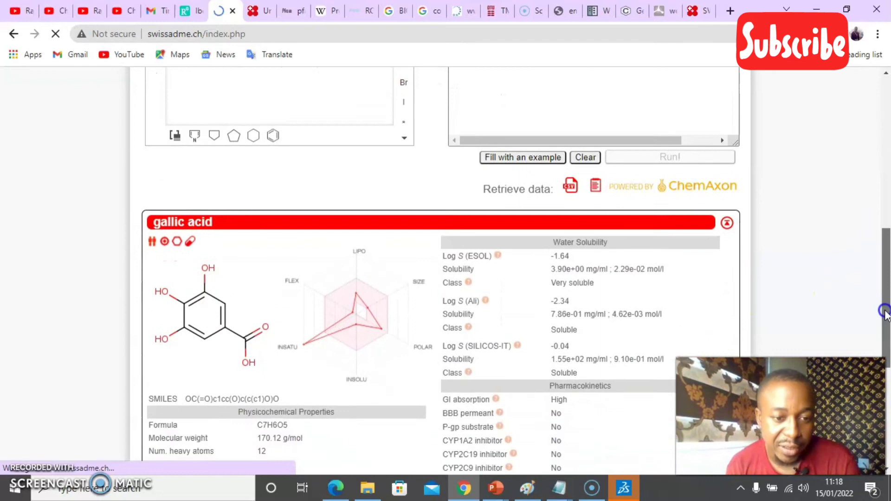
left_click_drag(884, 313, 884, 311)
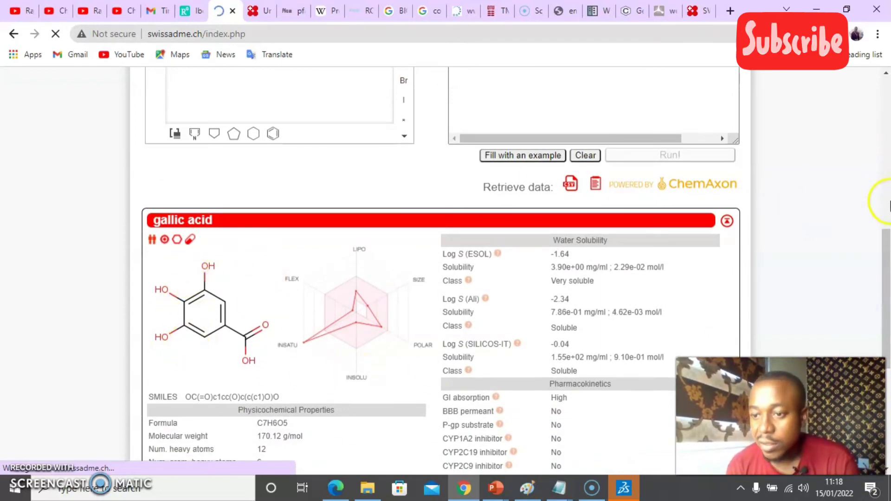
left_click_drag(888, 244, 886, 266)
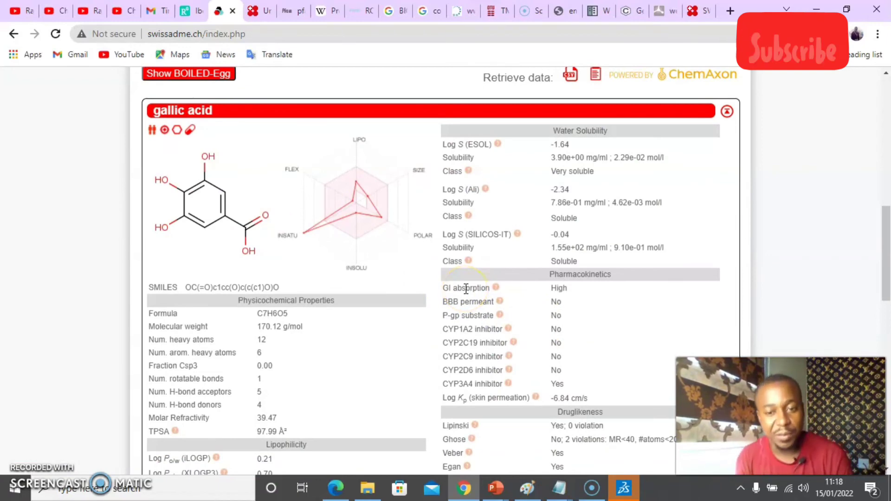
left_click(575, 289)
left_click(455, 313)
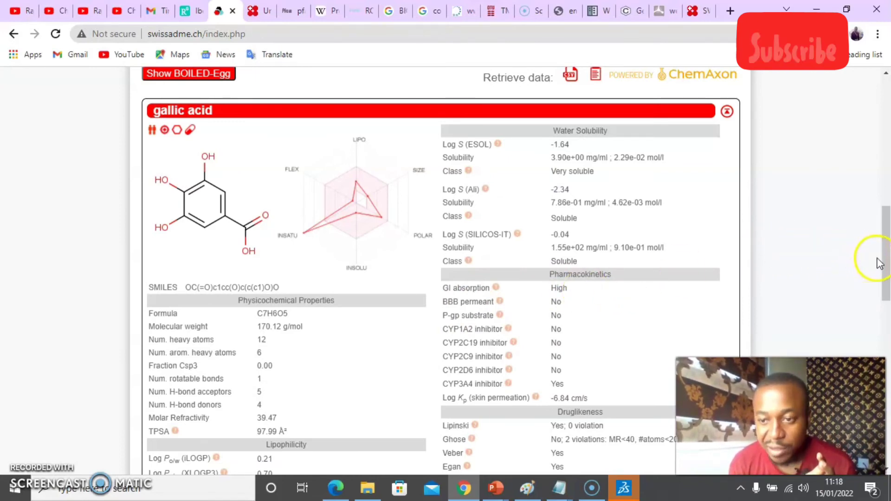
left_click_drag(888, 262, 888, 280)
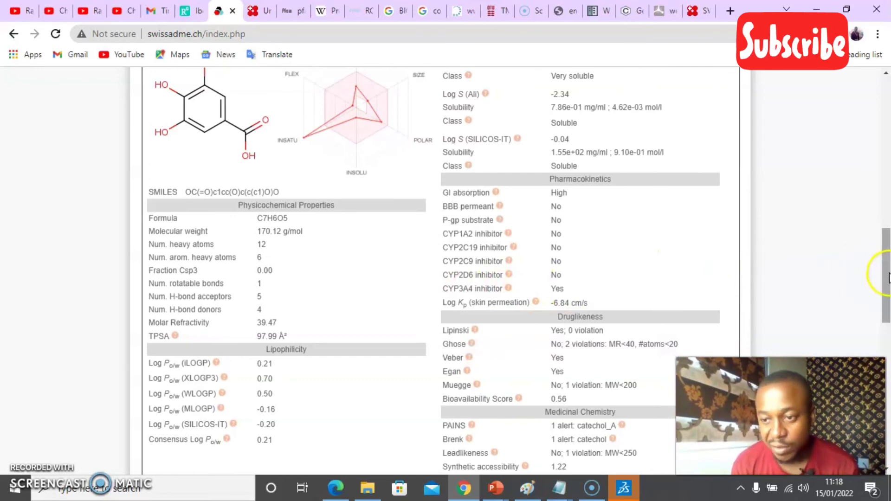
Step: Review gentamicin's results: MW 477.60 g/mol, low GI absorption, P-gp substrate, two Lipinski violations
left_click_drag(885, 274, 888, 361)
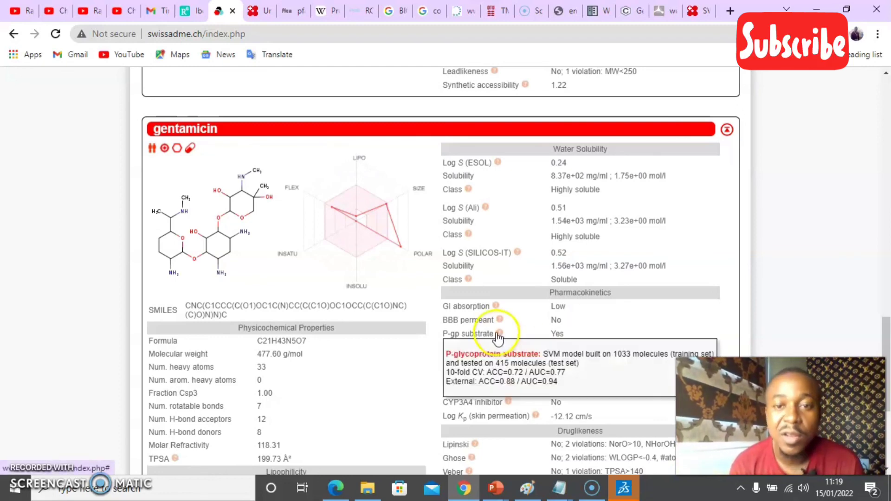
left_click(372, 303)
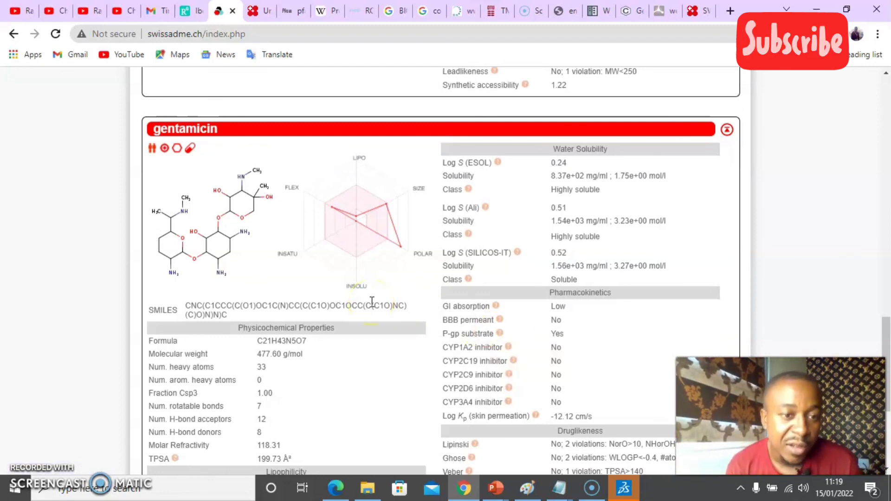